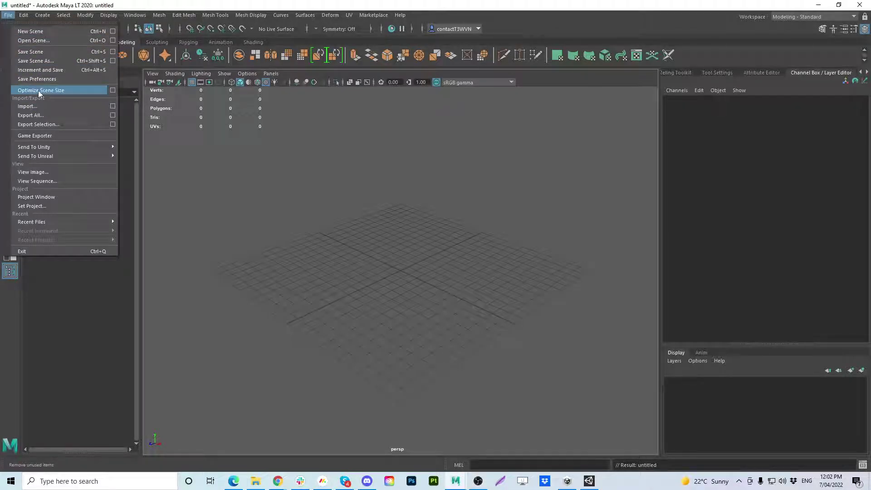
Import Rider_No_Hair.fbx from the Character folder into the empty scene.
{"action": "left_click", "coordinate": [29, 105]}
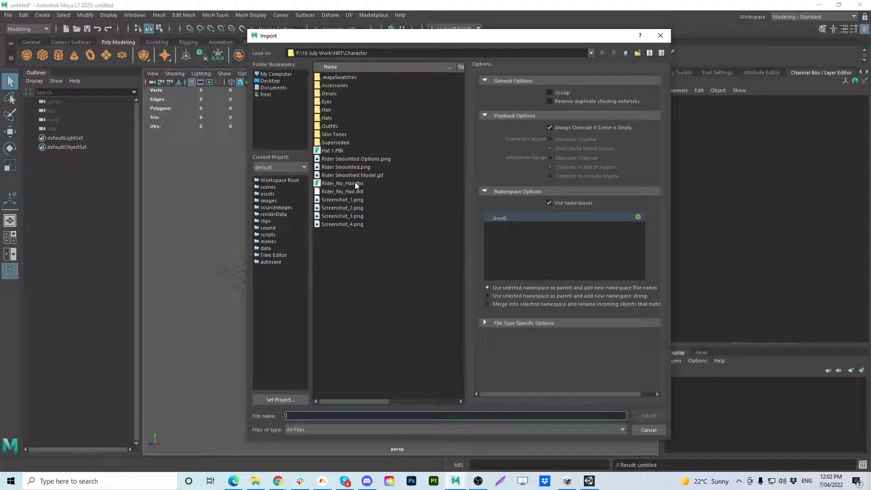
{"action": "left_click", "coordinate": [349, 184]}
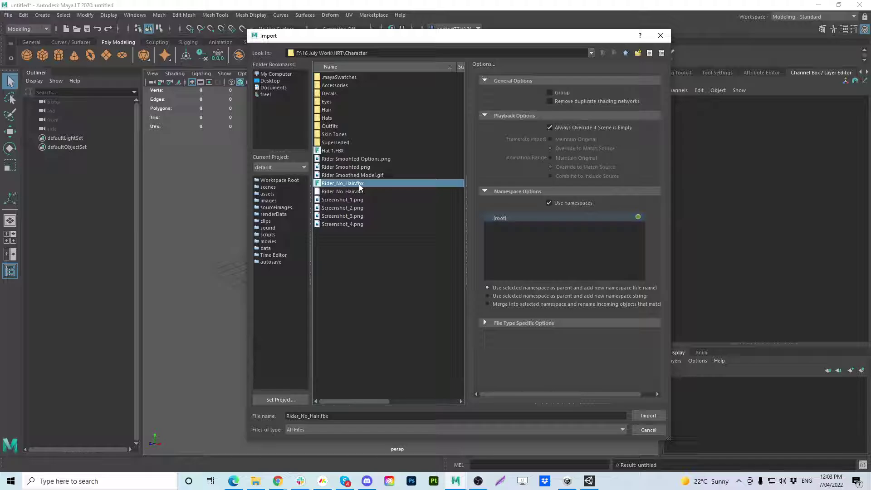
{"action": "left_click", "coordinate": [640, 418]}
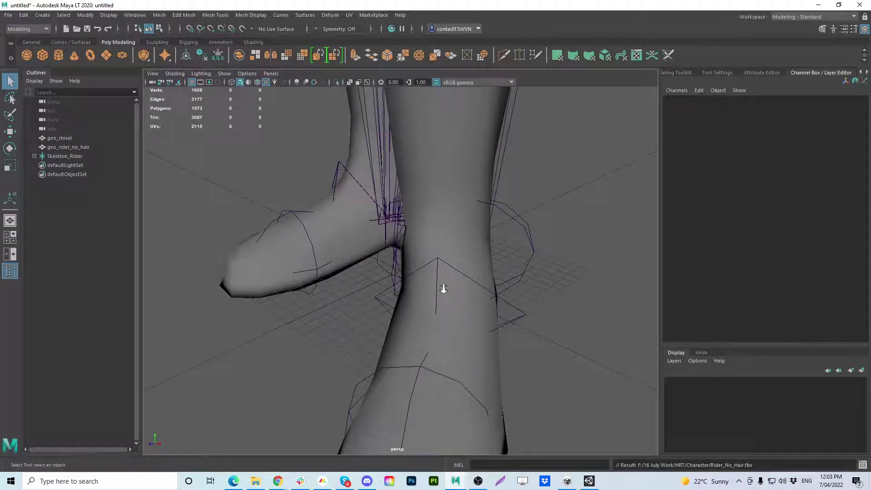
Select the rider's body mesh, geo_rider_no_hair, in the perspective view.
{"action": "right_click_drag", "start_coordinate": [443, 289], "coordinate": [272, 263], "text": "alt"}
{"action": "middle_click_drag", "start_coordinate": [262, 254], "coordinate": [261, 362], "text": "alt"}
{"action": "left_click_drag", "start_coordinate": [261, 362], "coordinate": [320, 299], "text": "alt"}
{"action": "middle_click_drag", "start_coordinate": [321, 300], "coordinate": [321, 472], "text": "alt"}
{"action": "middle_click_drag", "start_coordinate": [352, 225], "coordinate": [344, 366], "text": "alt"}
{"action": "right_click_drag", "start_coordinate": [345, 366], "coordinate": [414, 255], "text": "alt"}
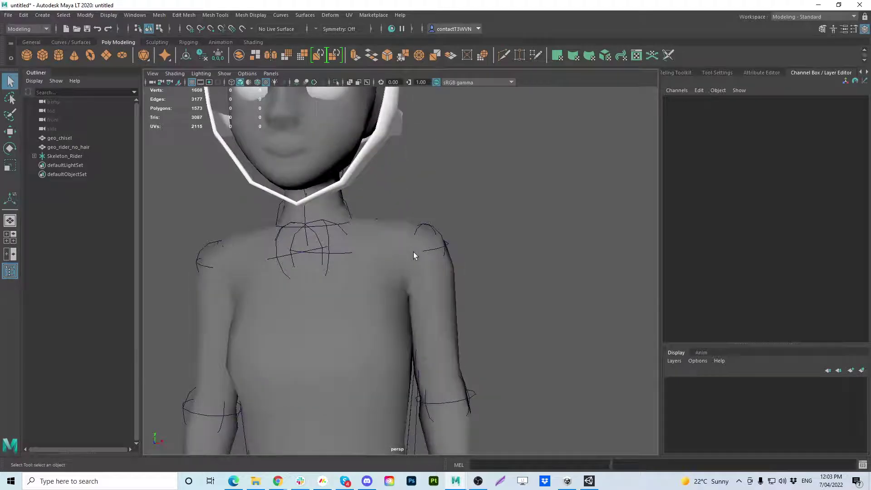
{"action": "left_click", "coordinate": [413, 252]}
{"action": "scroll", "coordinate": [382, 233], "scroll_direction": "up", "scroll_amount": 1}
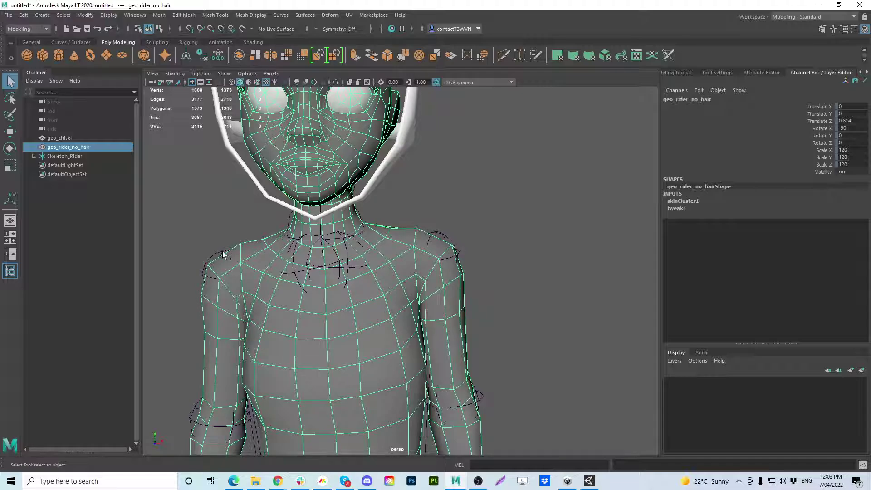
Examine the low-poly topology of the rider's head, shoulders, arms and torso from several angles.
{"action": "left_click_drag", "start_coordinate": [223, 254], "coordinate": [279, 306], "text": "alt"}
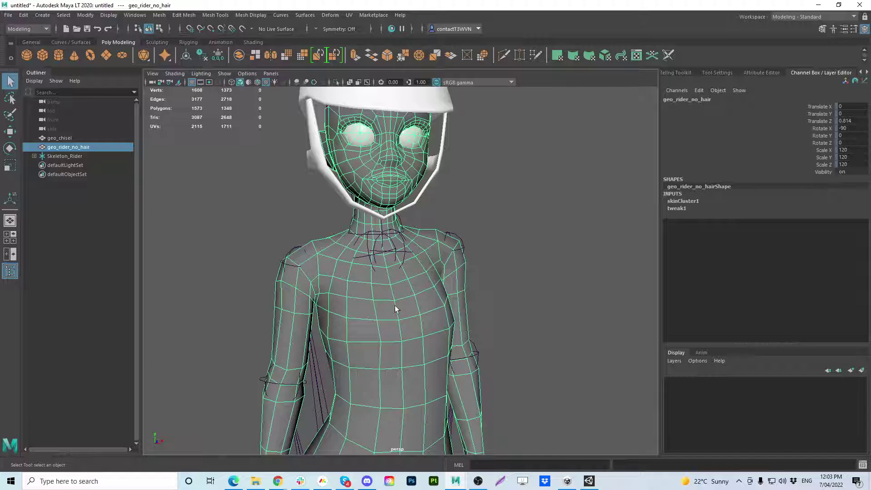
{"action": "right_click_drag", "start_coordinate": [395, 309], "coordinate": [409, 354], "text": "alt"}
{"action": "left_click_drag", "start_coordinate": [409, 354], "coordinate": [342, 334], "text": "alt"}
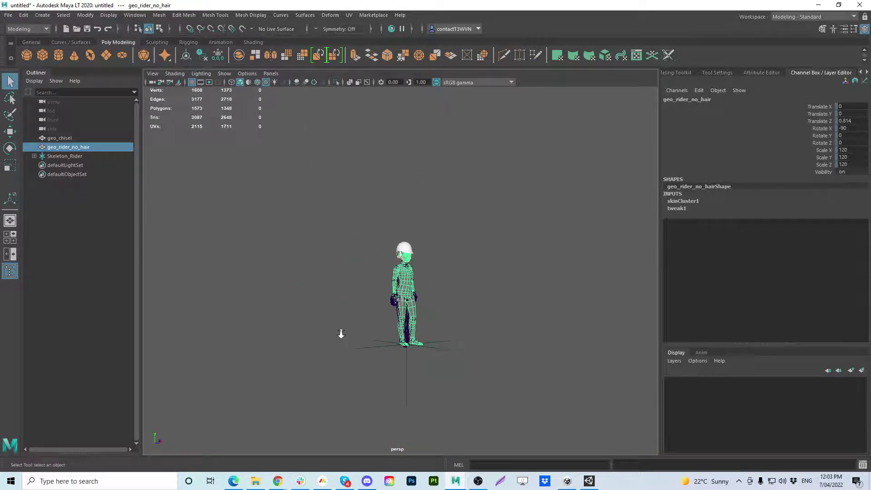
{"action": "right_click_drag", "start_coordinate": [342, 333], "coordinate": [358, 343], "text": "alt"}
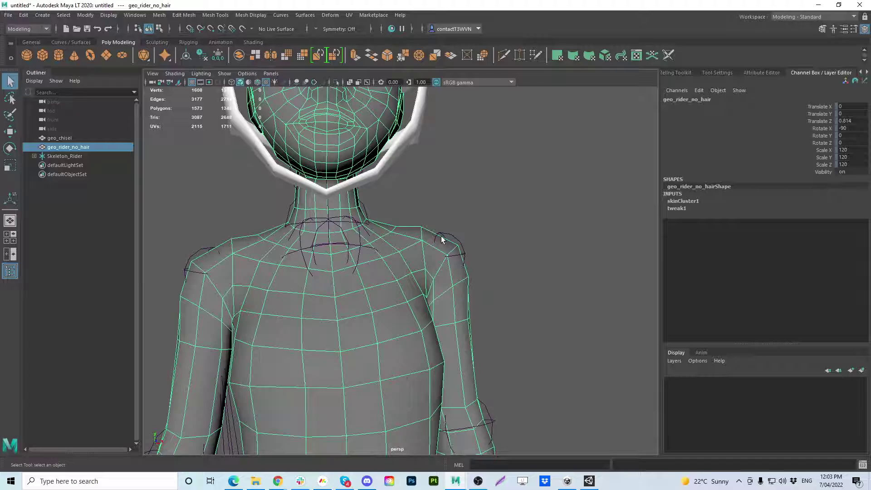
{"action": "left_click_drag", "start_coordinate": [462, 317], "coordinate": [321, 305], "text": "alt"}
{"action": "middle_click_drag", "start_coordinate": [338, 319], "coordinate": [359, 277], "text": "alt"}
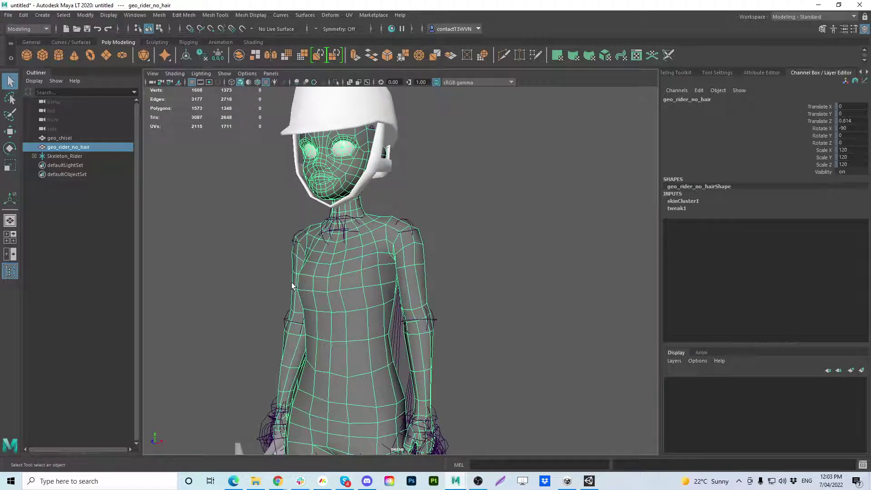
{"action": "right_click_drag", "start_coordinate": [292, 285], "coordinate": [336, 299], "text": "alt"}
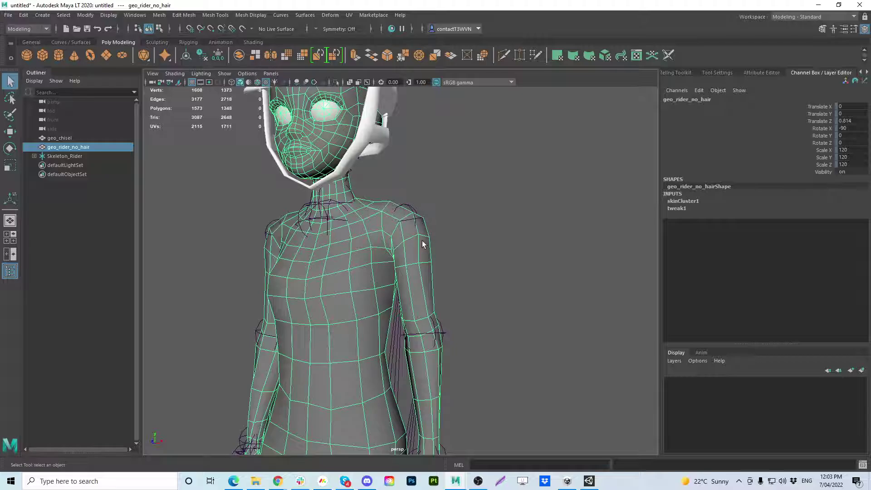
{"action": "left_click_drag", "start_coordinate": [399, 212], "coordinate": [431, 261], "text": "alt"}
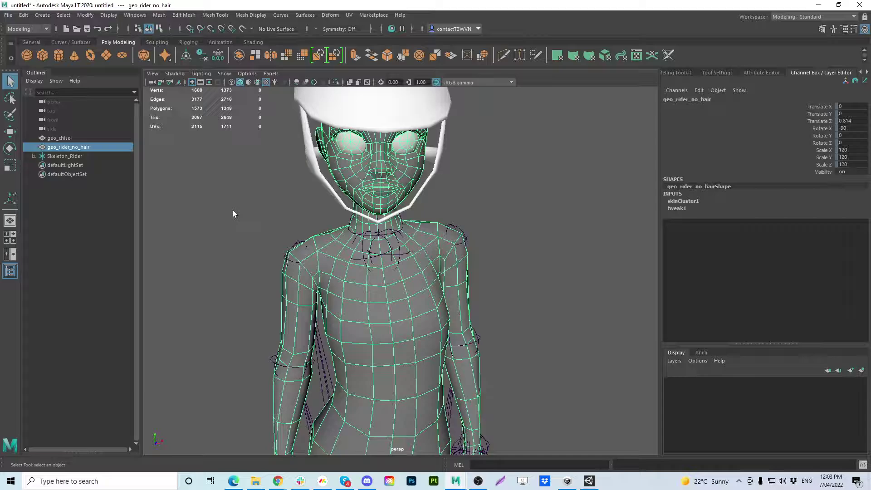
{"action": "left_click_drag", "start_coordinate": [235, 214], "coordinate": [389, 254], "text": "alt"}
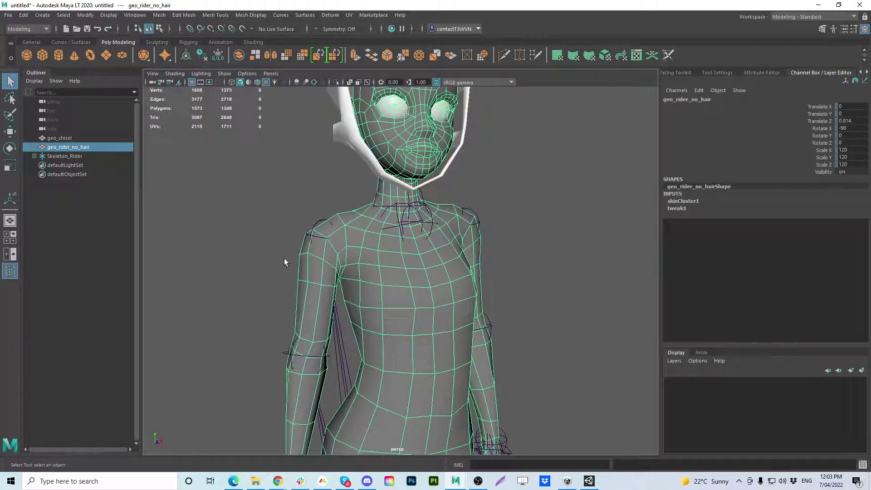
{"action": "middle_click_drag", "start_coordinate": [349, 164], "coordinate": [334, 213], "text": "alt"}
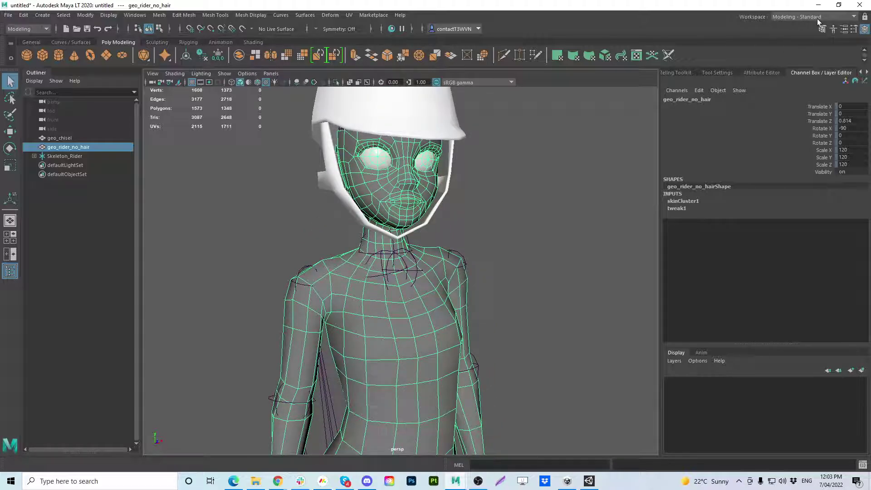
{"action": "left_click", "coordinate": [162, 16]}
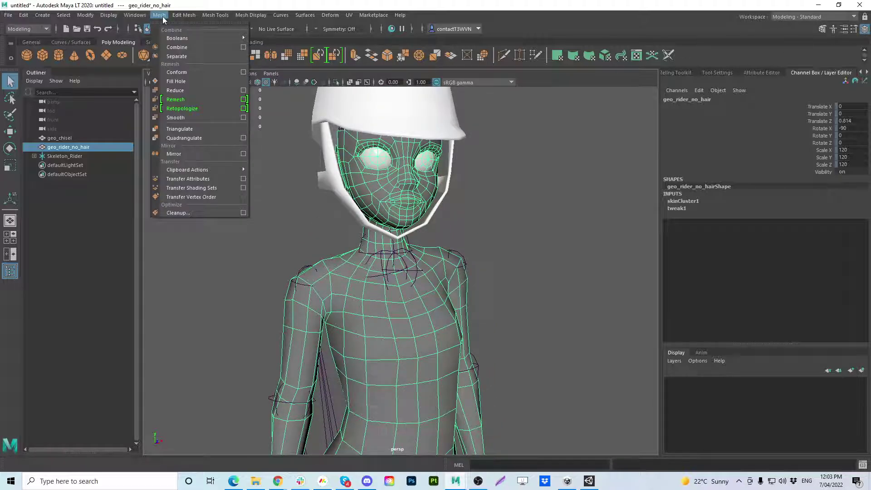
{"action": "left_click", "coordinate": [244, 118]}
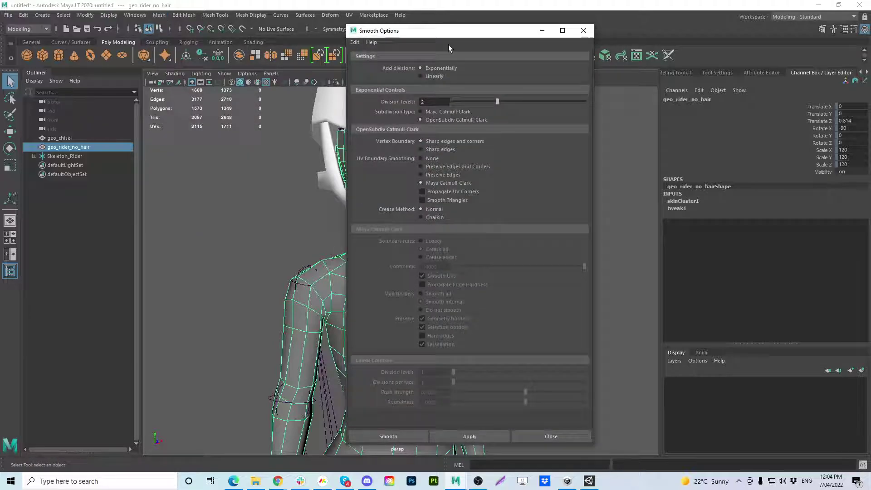
{"action": "left_click_drag", "start_coordinate": [461, 35], "coordinate": [663, 35]}
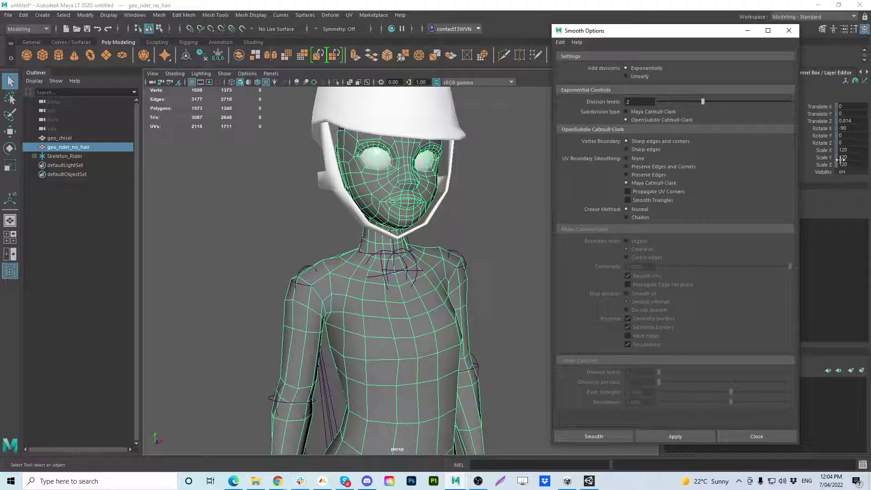
{"action": "left_click", "coordinate": [789, 31]}
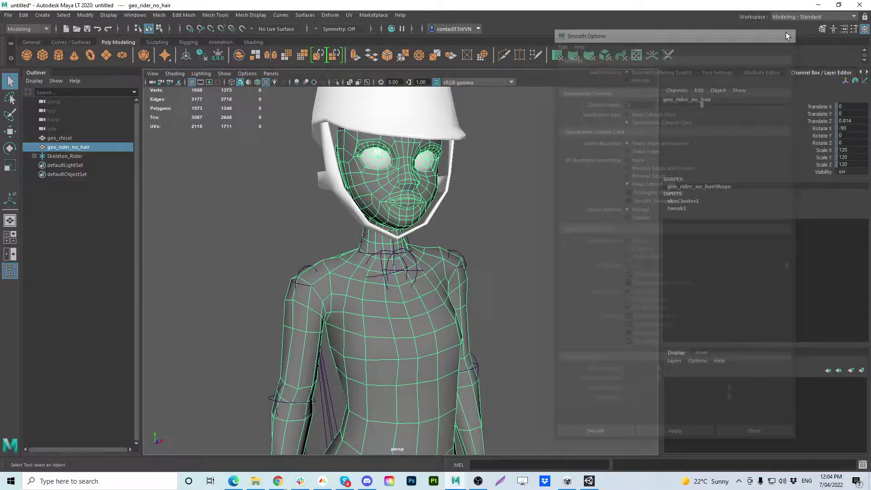
Duplicate the geo_rider_no_hair mesh and name the copy geo_rider_no_hair_Otiginal.
{"action": "left_click", "coordinate": [66, 140]}
{"action": "left_click", "coordinate": [70, 147]}
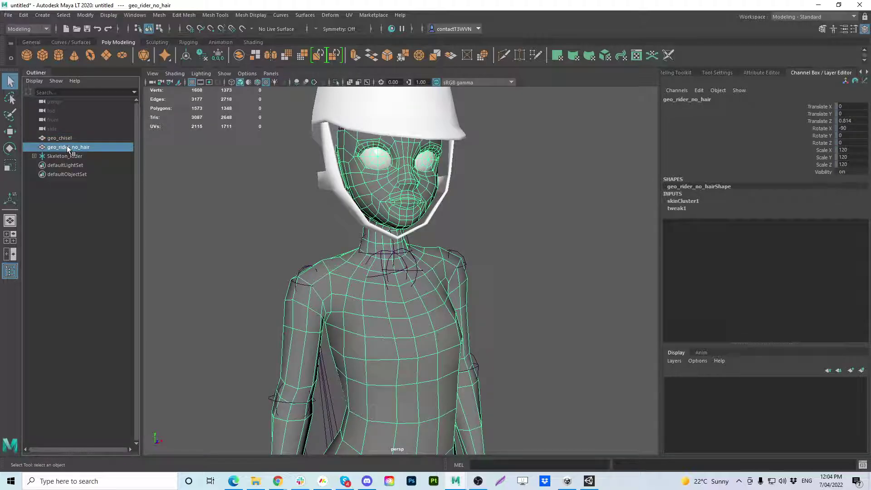
{"action": "key", "text": "ctrl+d"}
{"action": "double_click", "coordinate": [87, 165]}
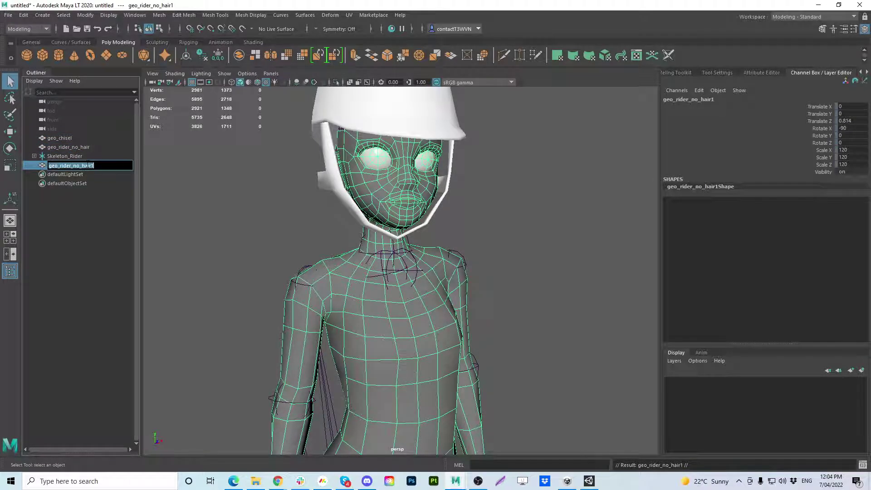
{"action": "left_click", "coordinate": [93, 165]}
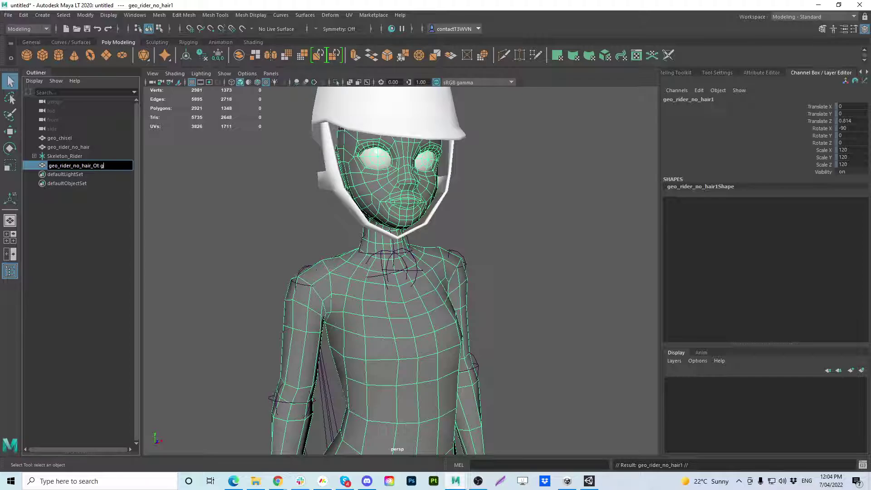
{"action": "type", "text": "_Otiginal"}
{"action": "key", "text": "Return"}
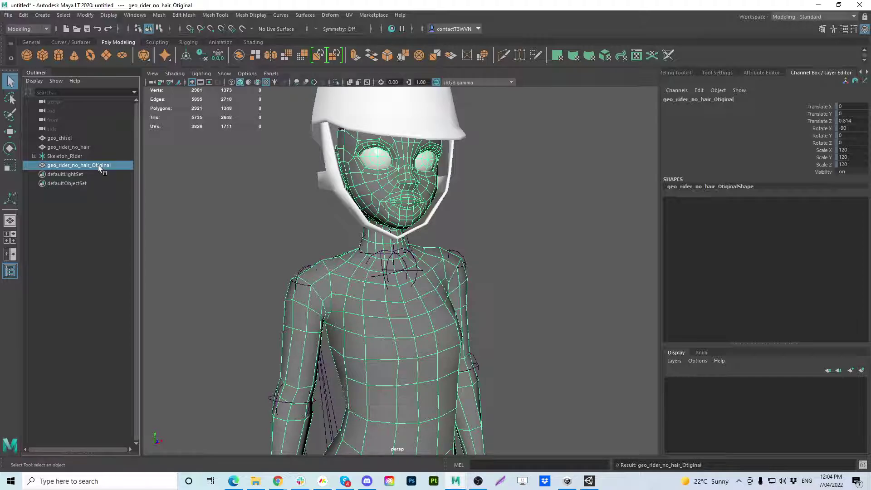
Correct the duplicate mesh's name to geo_rider_no_hair_Original and hide it.
{"action": "double_click", "coordinate": [99, 166]}
{"action": "key", "text": "BackSpace"}
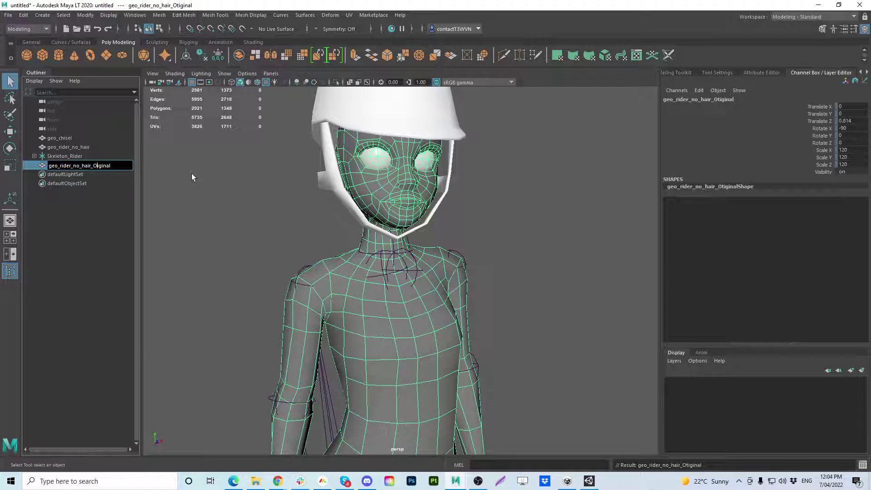
{"action": "type", "text": "r"}
{"action": "key", "text": "Return"}
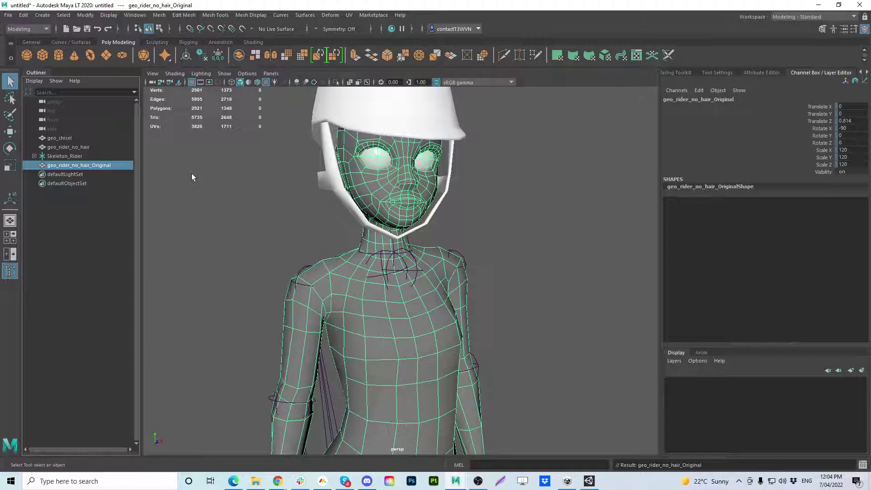
{"action": "key", "text": "ctrl+h"}
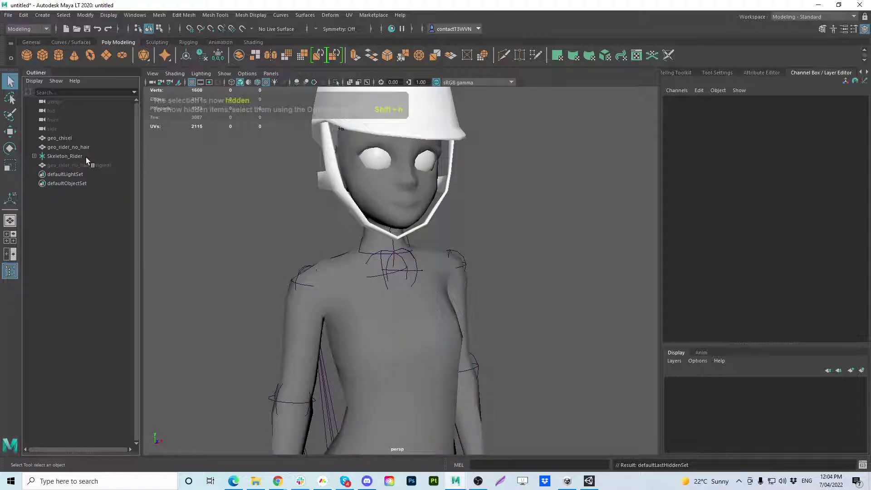
Smooth the geo_rider_no_hair mesh exponentially with 2 division levels, using OpenSubdiv Catmull-Clark, and clear the selection.
{"action": "left_click", "coordinate": [87, 150]}
{"action": "left_click", "coordinate": [155, 18]}
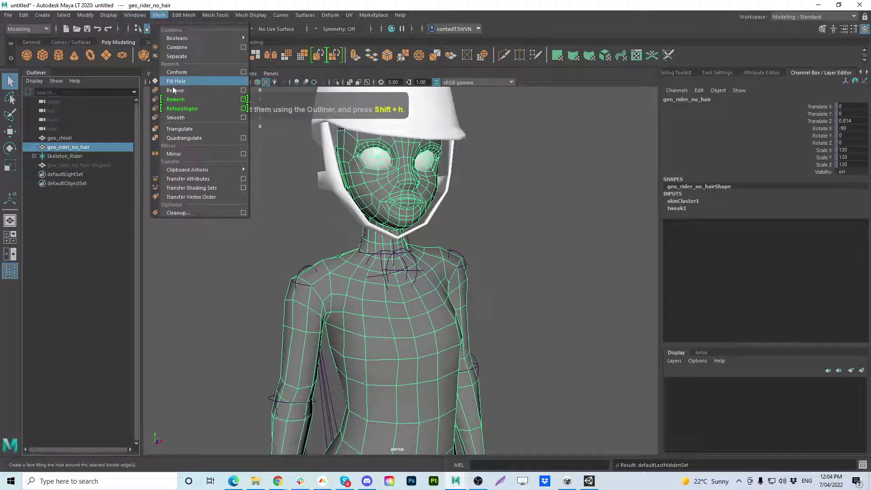
{"action": "left_click", "coordinate": [243, 115]}
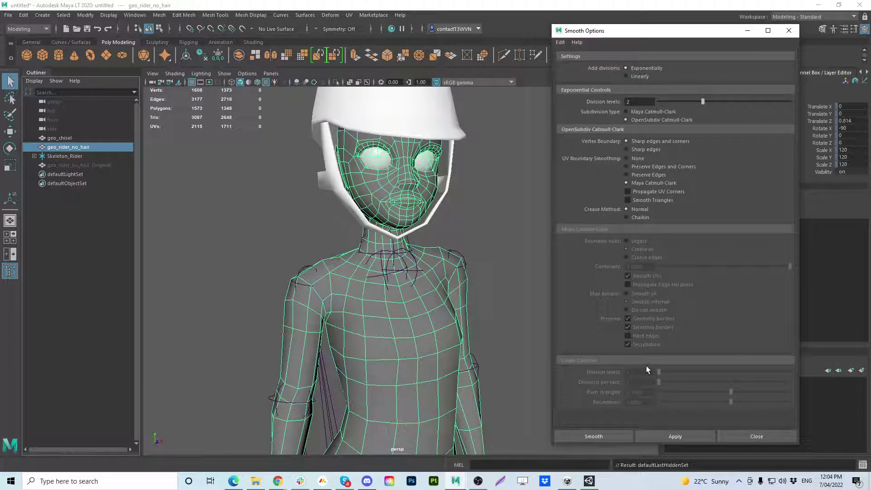
{"action": "left_click", "coordinate": [593, 436]}
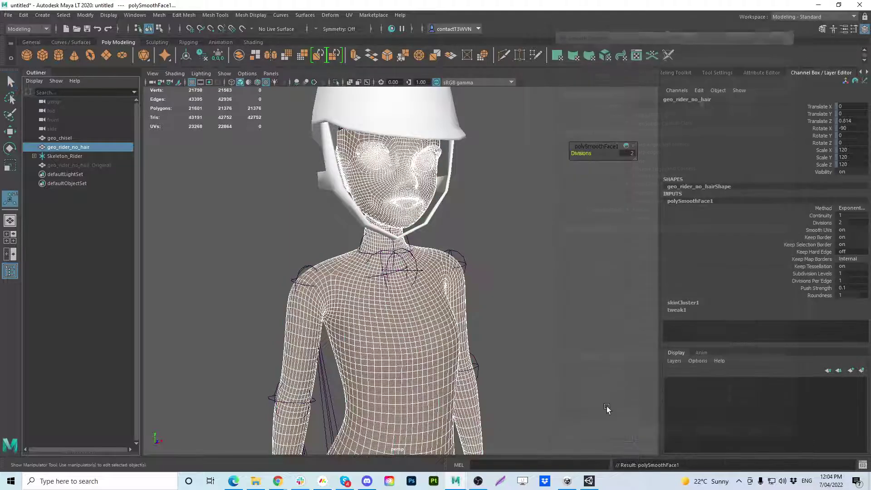
{"action": "left_click", "coordinate": [553, 266]}
Examine the smoothed rider's surface on the face, torso, arms and hands from several angles.
{"action": "left_click_drag", "start_coordinate": [450, 267], "coordinate": [356, 269], "text": "alt"}
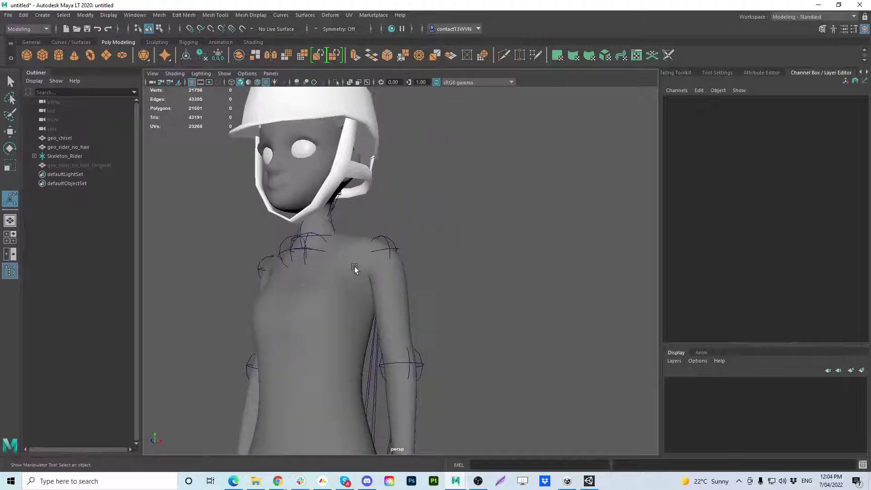
{"action": "right_click_drag", "start_coordinate": [356, 269], "coordinate": [420, 284], "text": "alt"}
{"action": "left_click_drag", "start_coordinate": [421, 284], "coordinate": [454, 269], "text": "alt"}
{"action": "right_click_drag", "start_coordinate": [494, 258], "coordinate": [371, 253], "text": "alt"}
{"action": "left_click_drag", "start_coordinate": [370, 253], "coordinate": [412, 282], "text": "alt"}
{"action": "right_click_drag", "start_coordinate": [412, 283], "coordinate": [376, 297], "text": "alt"}
{"action": "middle_click_drag", "start_coordinate": [376, 297], "coordinate": [363, 200], "text": "alt"}
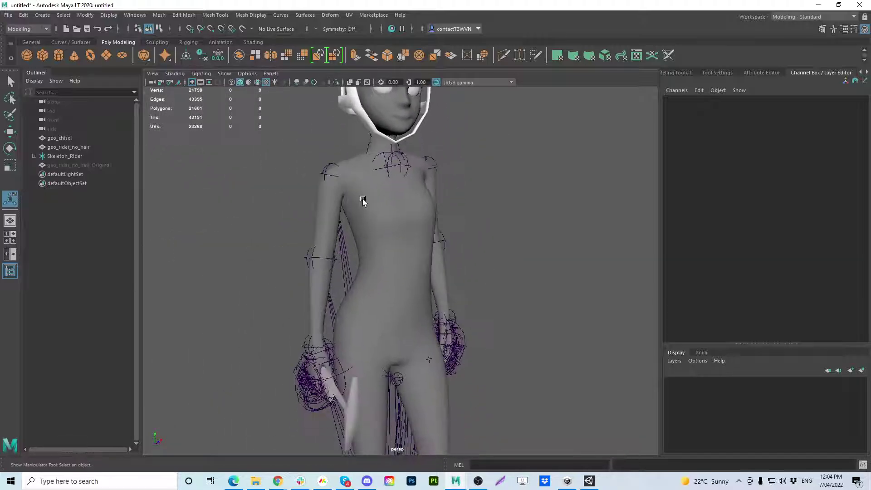
{"action": "right_click_drag", "start_coordinate": [473, 338], "coordinate": [311, 290], "text": "alt"}
{"action": "middle_click_drag", "start_coordinate": [311, 291], "coordinate": [323, 255], "text": "alt"}
{"action": "key", "text": "q"}
{"action": "right_click_drag", "start_coordinate": [379, 255], "coordinate": [445, 258], "text": "alt"}
{"action": "middle_click_drag", "start_coordinate": [445, 258], "coordinate": [451, 303], "text": "alt"}
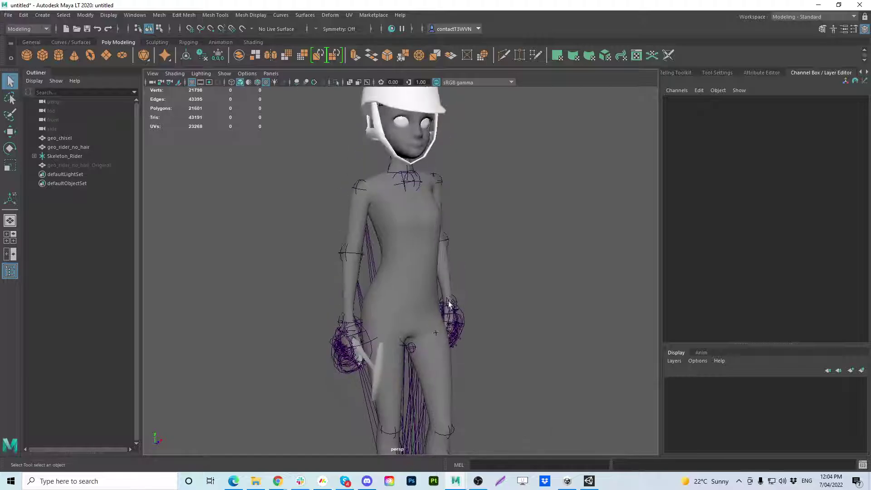
{"action": "left_click_drag", "start_coordinate": [452, 292], "coordinate": [438, 239], "text": "alt"}
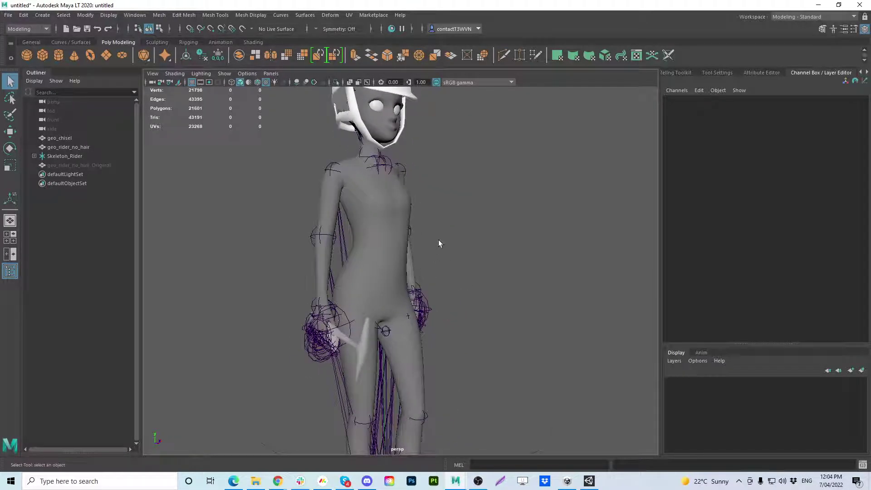
Switch to the UV Editing workspace and unhide the geo_rider_no_hair_Original mesh.
{"action": "left_click", "coordinate": [821, 18]}
{"action": "left_click", "coordinate": [807, 64]}
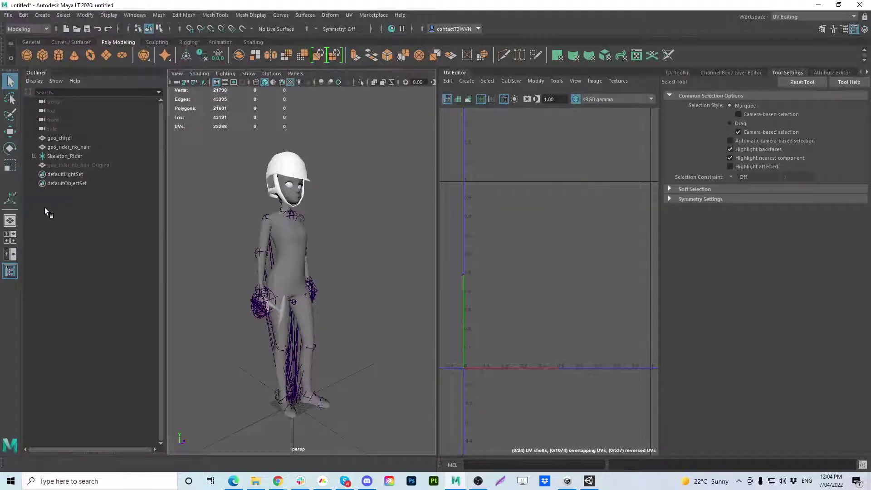
{"action": "left_click", "coordinate": [64, 164]}
{"action": "key", "text": "shift+h"}
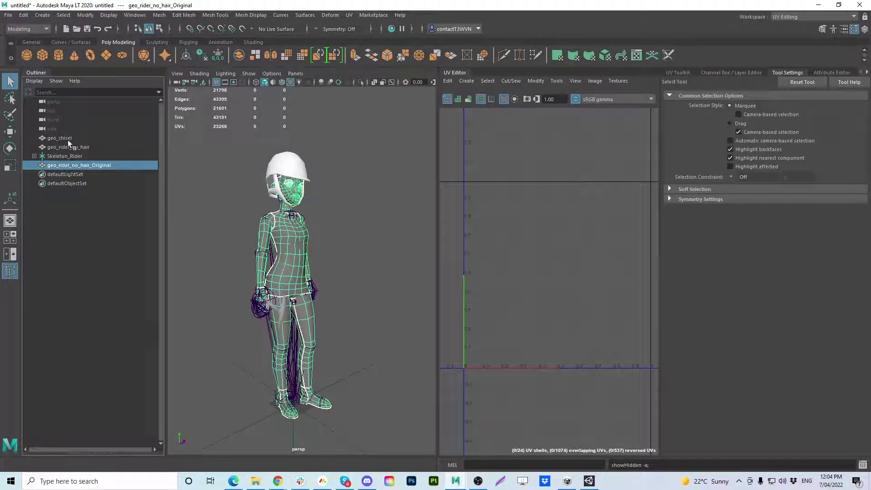
Select the smoothed geo_rider_no_hair mesh and inspect its UV layout.
{"action": "left_click", "coordinate": [67, 138]}
{"action": "left_click", "coordinate": [69, 148]}
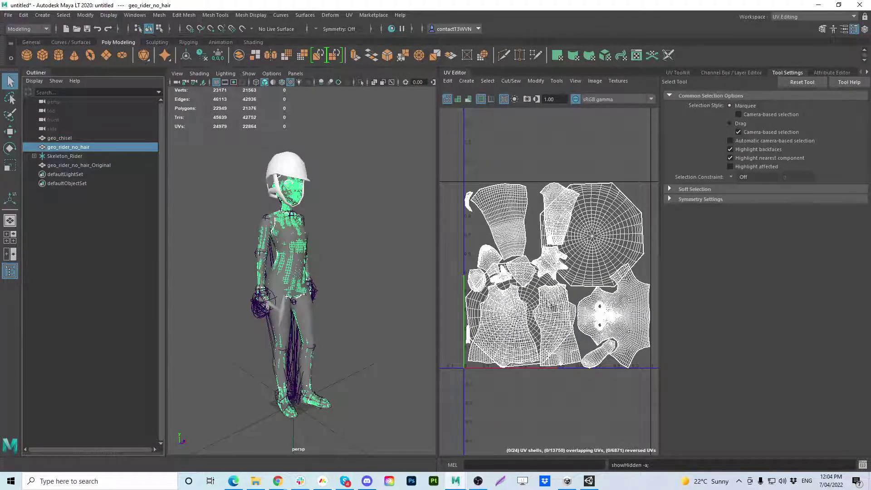
{"action": "middle_click_drag", "start_coordinate": [534, 281], "coordinate": [524, 276], "text": "alt"}
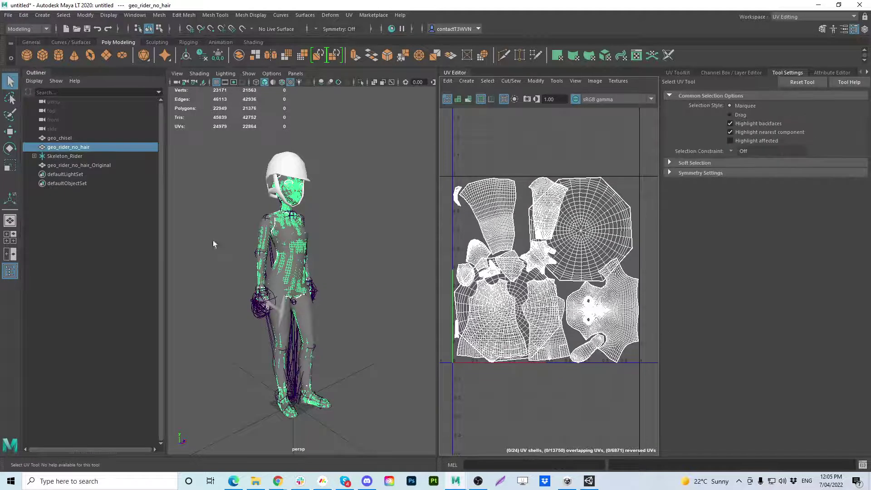
Compare the UV layouts of geo_rider_no_hair and geo_rider_no_hair_Original by selecting each mesh in turn, ending with the original.
{"action": "left_click", "coordinate": [71, 165]}
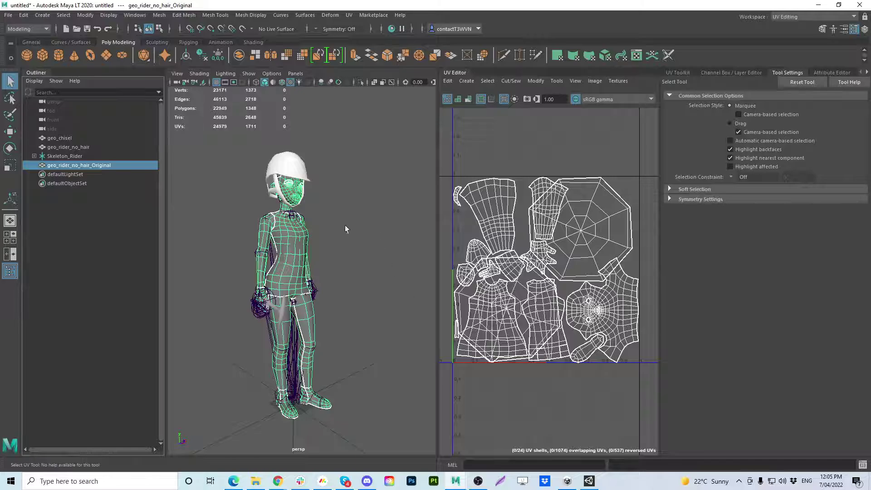
{"action": "left_click", "coordinate": [93, 148]}
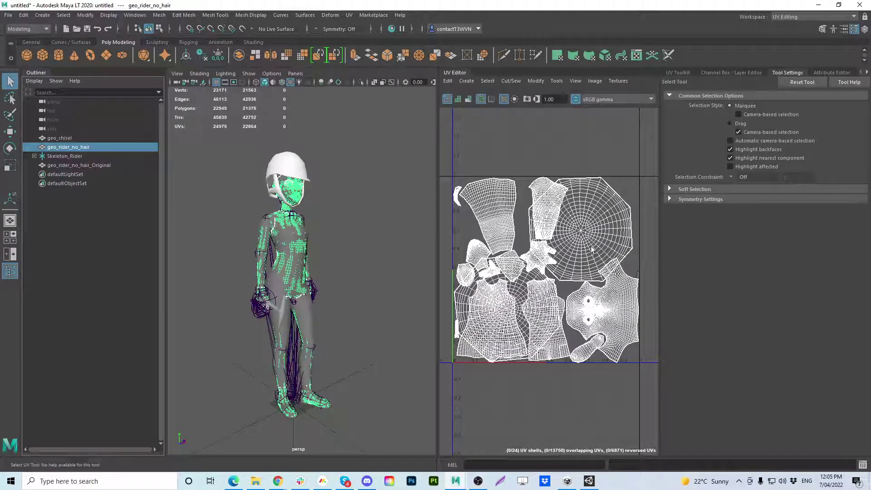
{"action": "left_click", "coordinate": [100, 166]}
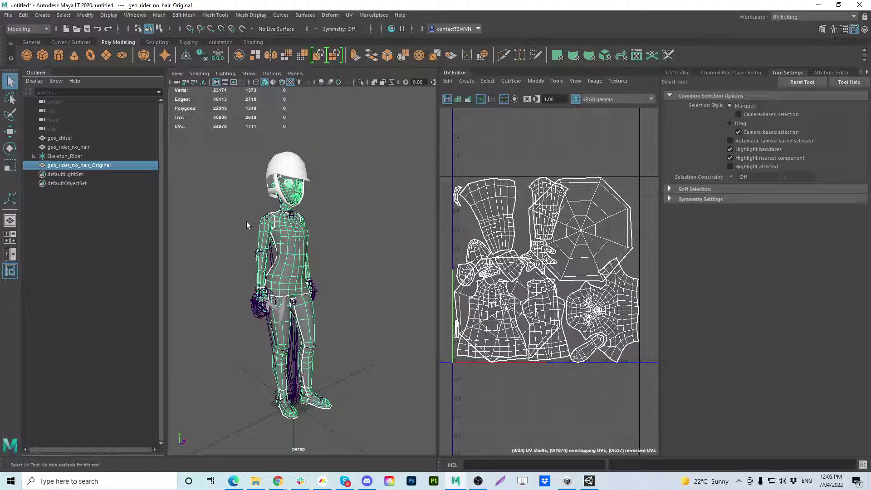
Unlock the translate, rotate and scale channels of geo_rider_no_hair_Original.
{"action": "left_click", "coordinate": [864, 29]}
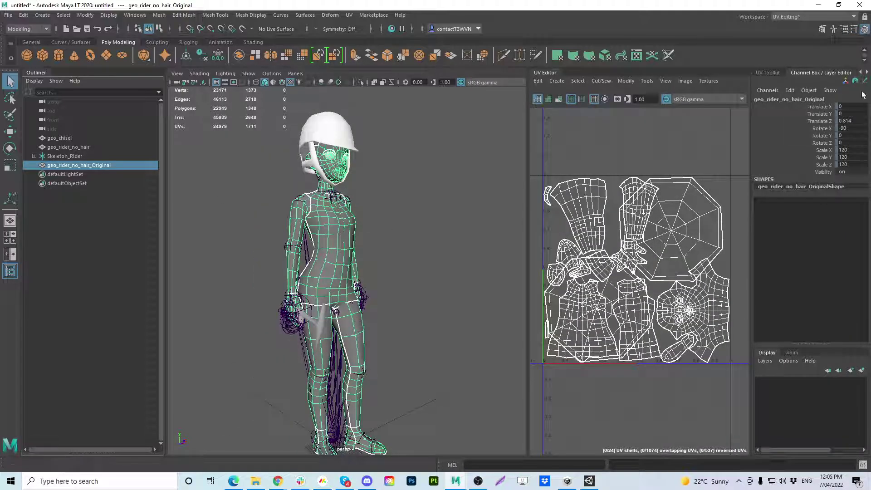
{"action": "left_click_drag", "start_coordinate": [823, 108], "coordinate": [821, 164]}
{"action": "right_click", "coordinate": [821, 164]}
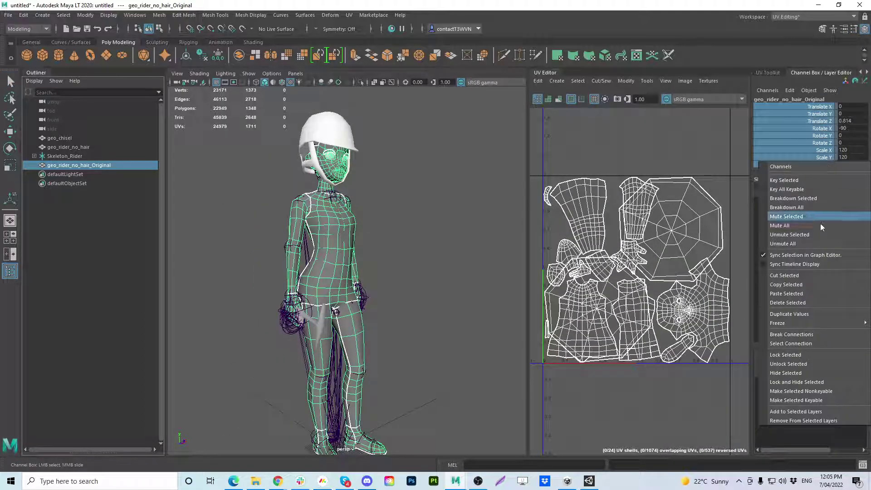
{"action": "left_click", "coordinate": [807, 373]}
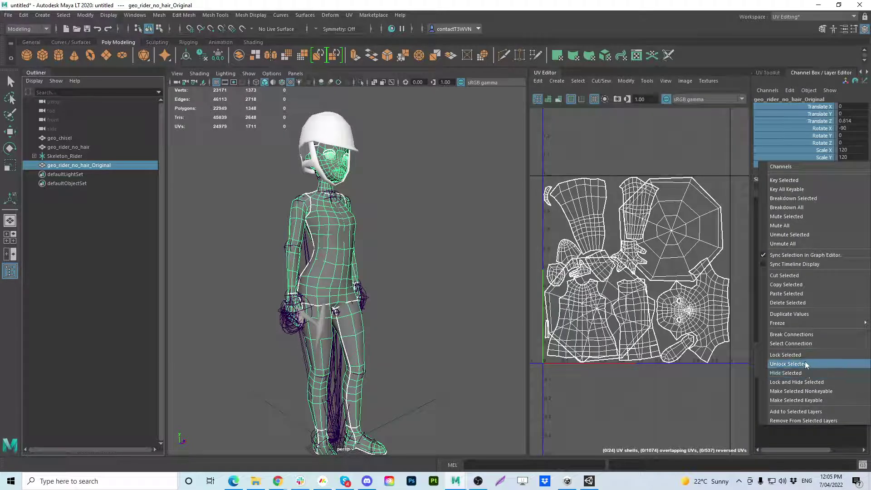
{"action": "right_click", "coordinate": [833, 136]}
{"action": "left_click", "coordinate": [807, 329]}
Move geo_rider_no_hair_Original to about -39.8 along X so it stands beside the smoothed rider, and clear the selection.
{"action": "key", "text": "w"}
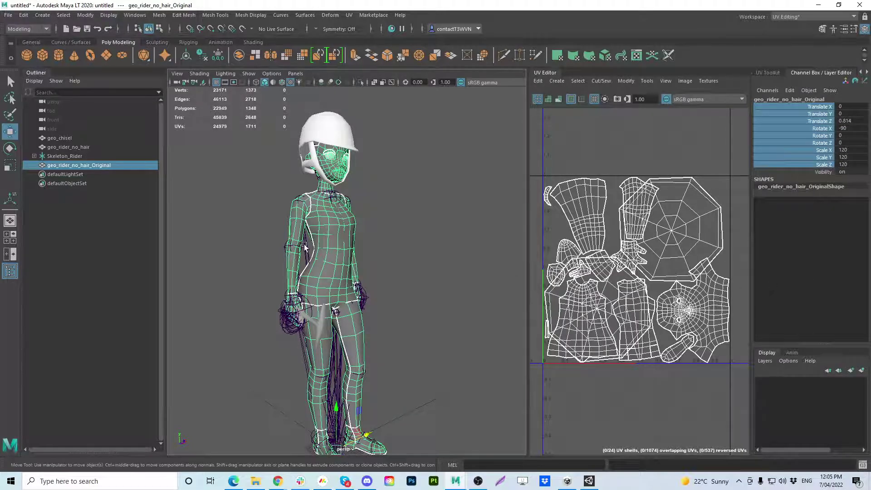
{"action": "left_click_drag", "start_coordinate": [356, 411], "coordinate": [291, 407]}
{"action": "key", "text": "q"}
{"action": "left_click", "coordinate": [408, 206]}
{"action": "left_click_drag", "start_coordinate": [409, 206], "coordinate": [273, 186], "text": "alt"}
{"action": "middle_click_drag", "start_coordinate": [273, 185], "coordinate": [279, 206], "text": "alt"}
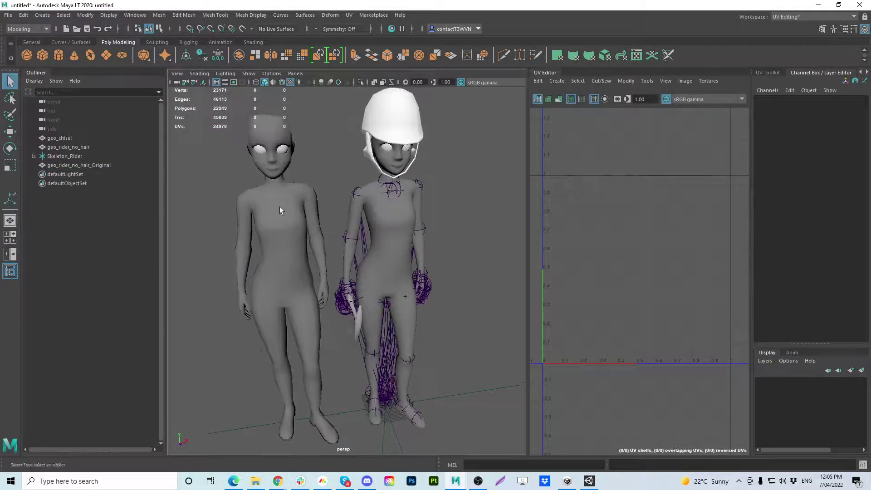
{"action": "left_click", "coordinate": [279, 206]}
{"action": "key", "text": "w"}
{"action": "left_click_drag", "start_coordinate": [340, 414], "coordinate": [370, 414]}
{"action": "key", "text": "q"}
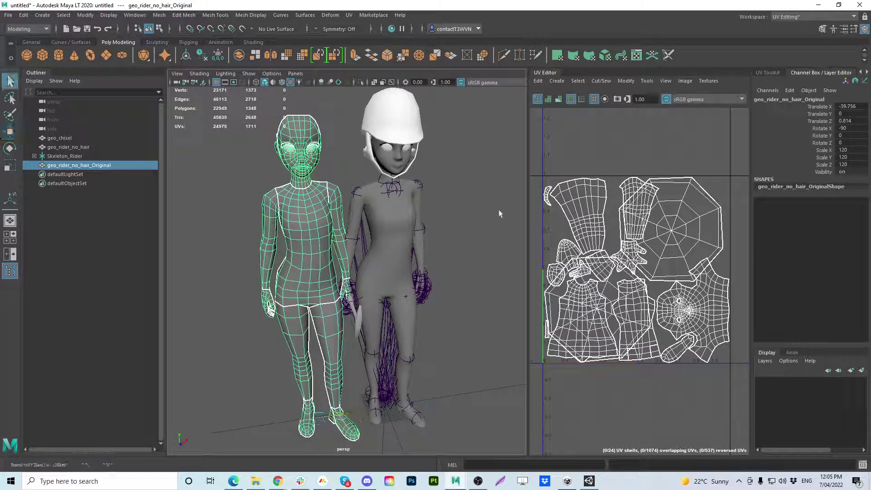
{"action": "left_click", "coordinate": [499, 210]}
Switch the viewport to the front view, frame the two riders' upper bodies, and hide the grid.
{"action": "key", "text": "space"}
{"action": "key", "text": "space"}
{"action": "key", "text": "space"}
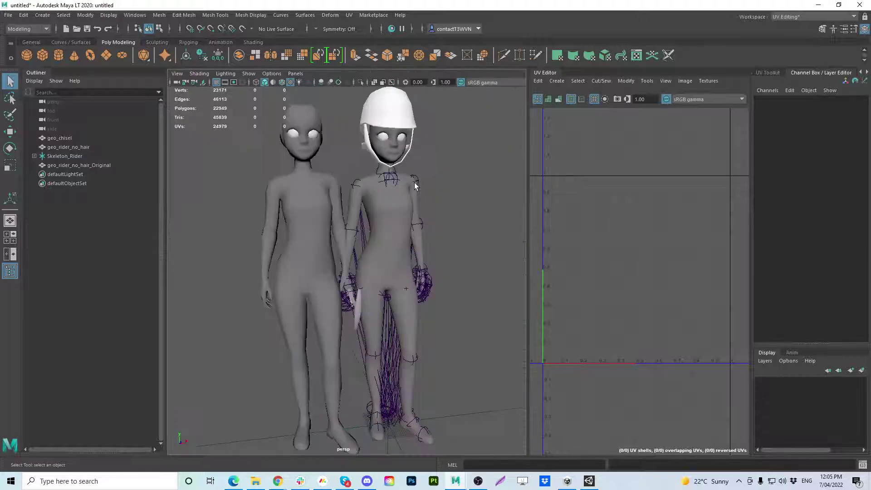
{"action": "left_click_drag", "start_coordinate": [415, 186], "coordinate": [412, 209]}
{"action": "middle_click_drag", "start_coordinate": [241, 176], "coordinate": [227, 399], "text": "alt"}
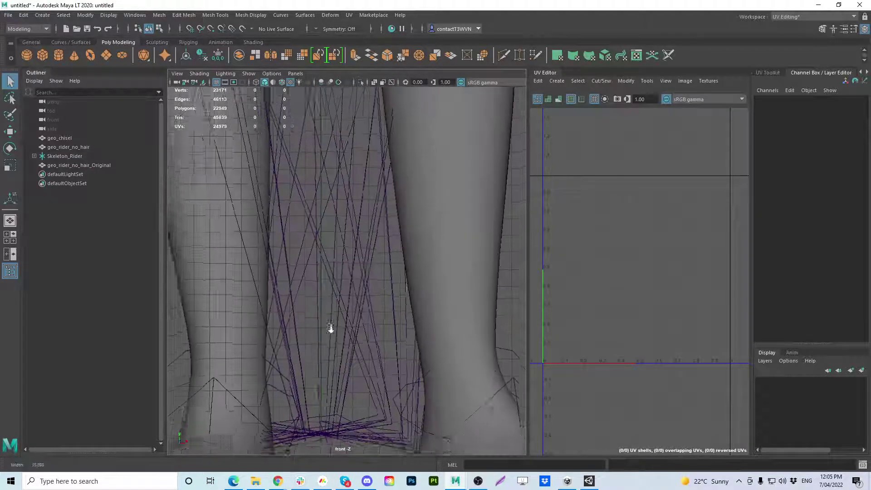
{"action": "right_click_drag", "start_coordinate": [330, 330], "coordinate": [196, 212], "text": "alt"}
{"action": "middle_click_drag", "start_coordinate": [196, 212], "coordinate": [277, 438], "text": "alt"}
{"action": "right_click_drag", "start_coordinate": [258, 154], "coordinate": [301, 108], "text": "alt"}
{"action": "middle_click_drag", "start_coordinate": [301, 108], "coordinate": [267, 165], "text": "alt"}
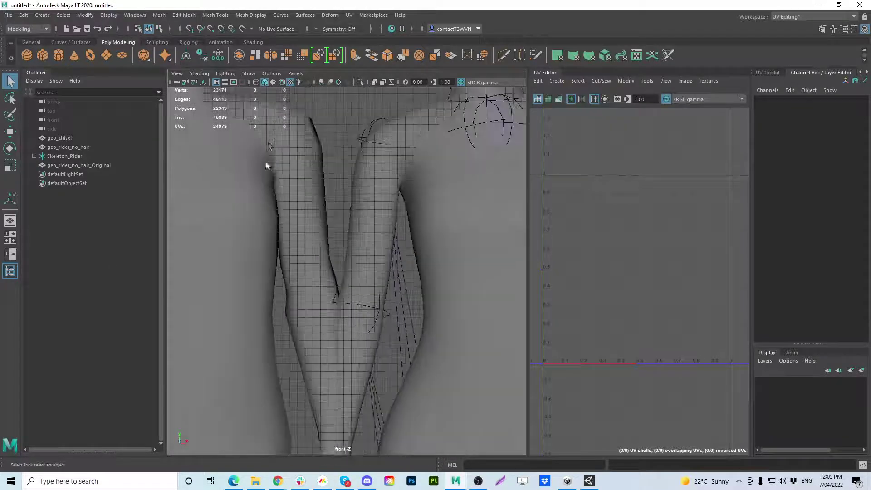
{"action": "left_click", "coordinate": [246, 75]}
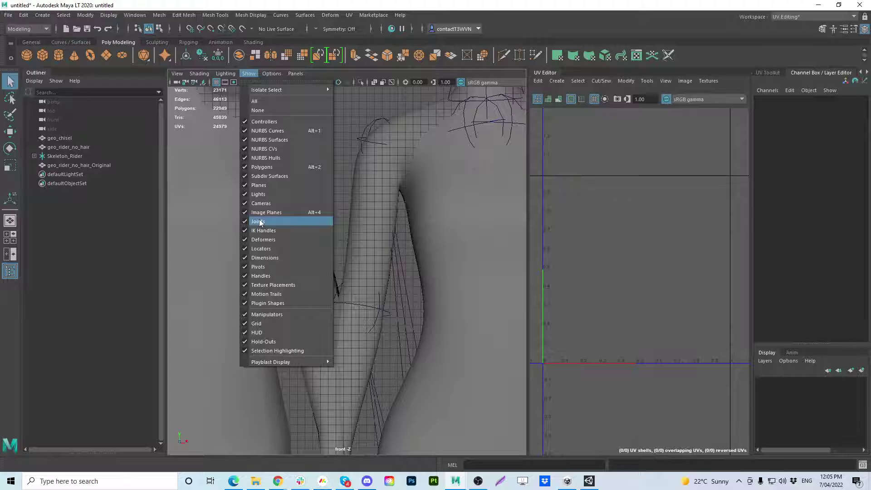
{"action": "left_click", "coordinate": [257, 324]}
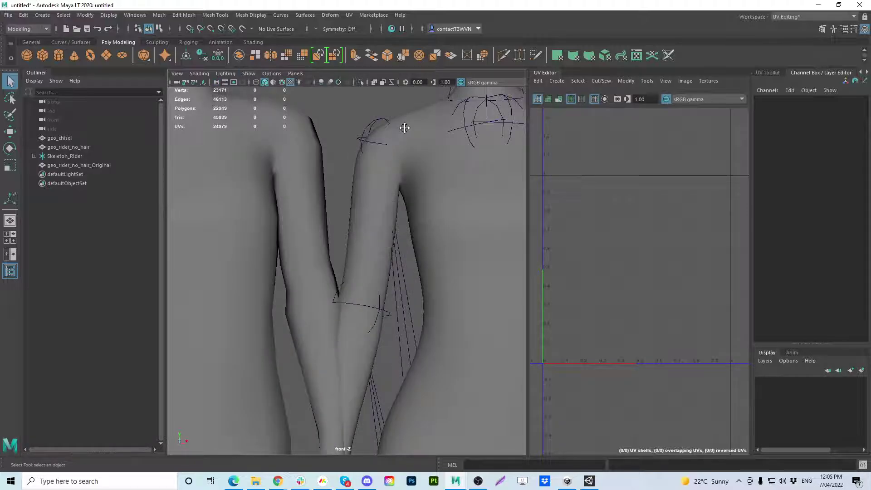
Compare the shoulder and face geometry of the original and smoothed riders, selecting each mesh to see its wireframe.
{"action": "middle_click_drag", "start_coordinate": [404, 128], "coordinate": [374, 235], "text": "alt"}
{"action": "scroll", "coordinate": [295, 204], "scroll_direction": "up", "scroll_amount": 2}
{"action": "middle_click_drag", "start_coordinate": [296, 204], "coordinate": [341, 222], "text": "alt"}
{"action": "left_click", "coordinate": [271, 221]}
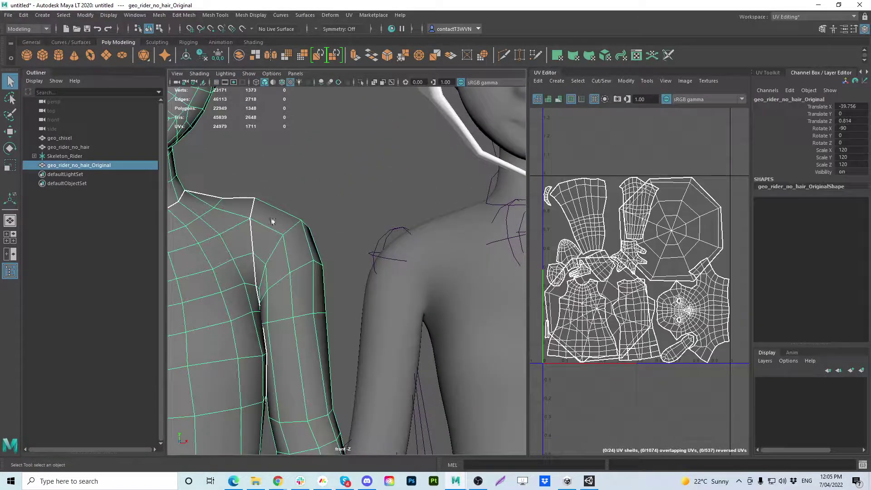
{"action": "left_click", "coordinate": [386, 275]}
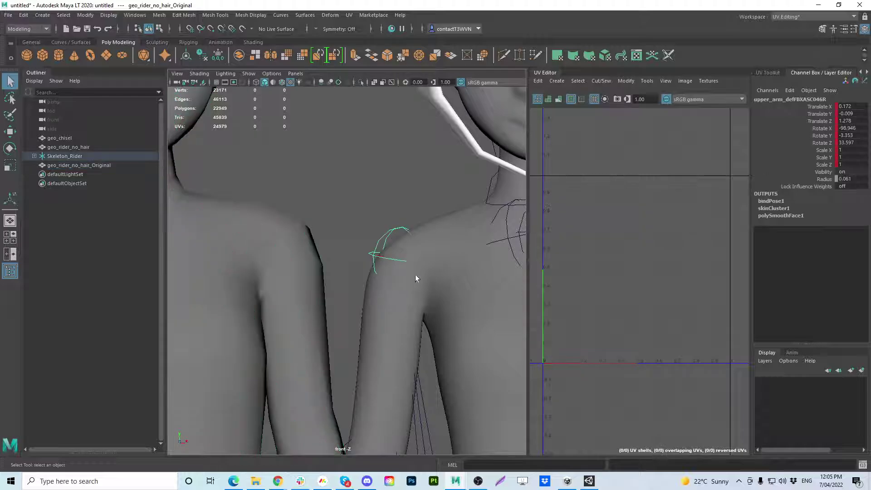
{"action": "left_click", "coordinate": [434, 227]}
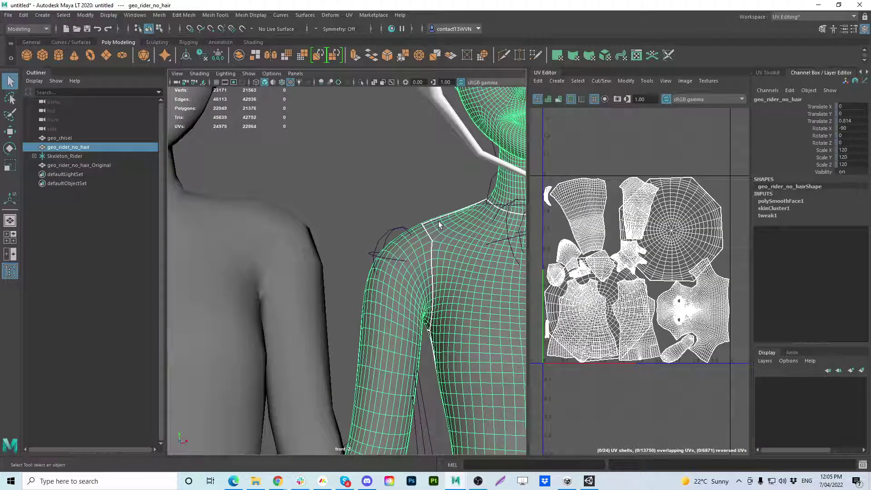
{"action": "left_click", "coordinate": [393, 178]}
{"action": "right_click_drag", "start_coordinate": [393, 178], "coordinate": [274, 172], "text": "alt"}
{"action": "middle_click_drag", "start_coordinate": [259, 190], "coordinate": [275, 218], "text": "alt"}
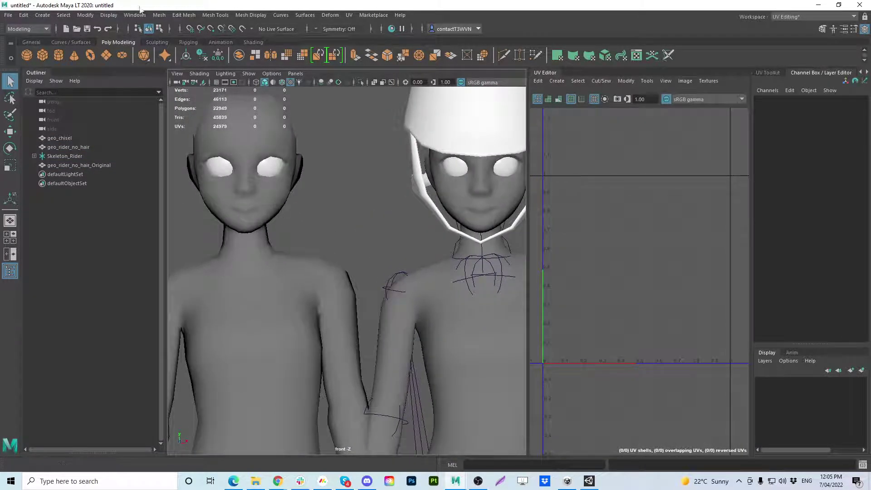
Hide geo_rider_no_hair_Original and return to the perspective view.
{"action": "left_click", "coordinate": [159, 15]}
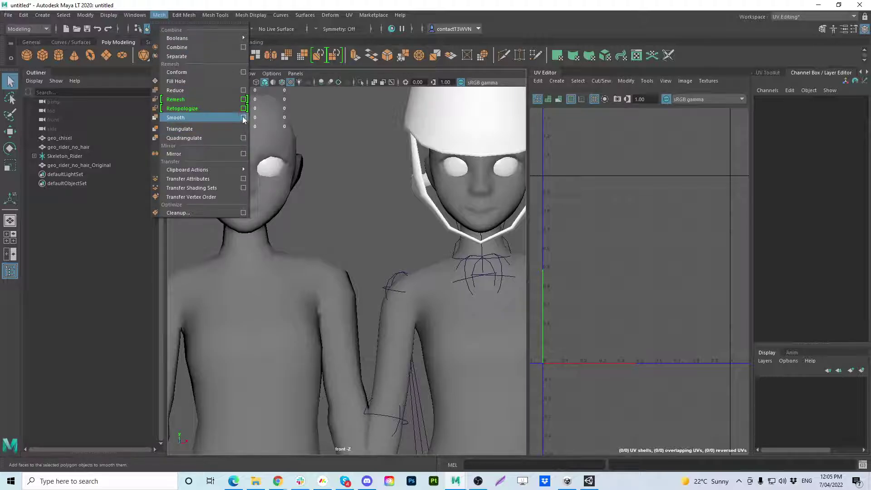
{"action": "left_click", "coordinate": [506, 15]}
{"action": "left_click", "coordinate": [105, 164]}
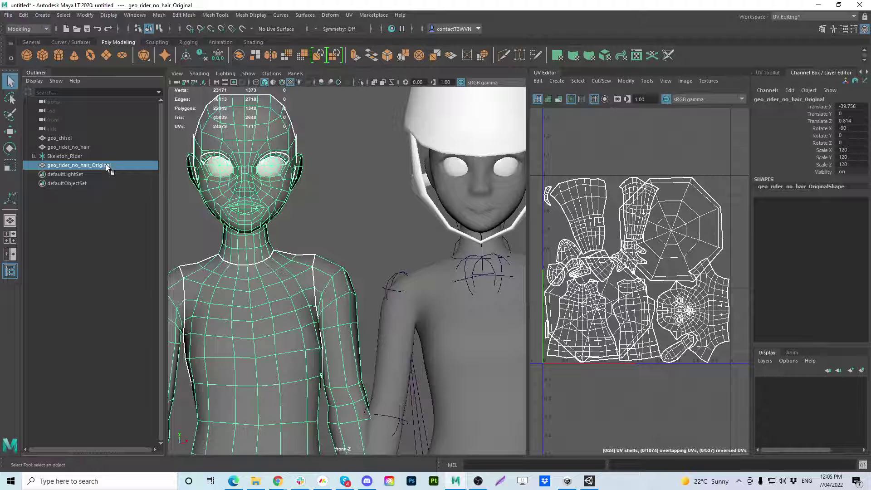
{"action": "key", "text": "ctrl+h"}
{"action": "scroll", "coordinate": [203, 236], "scroll_direction": "down", "scroll_amount": 3}
{"action": "left_click_drag", "start_coordinate": [202, 236], "coordinate": [332, 212], "text": "alt"}
{"action": "key", "text": "space"}
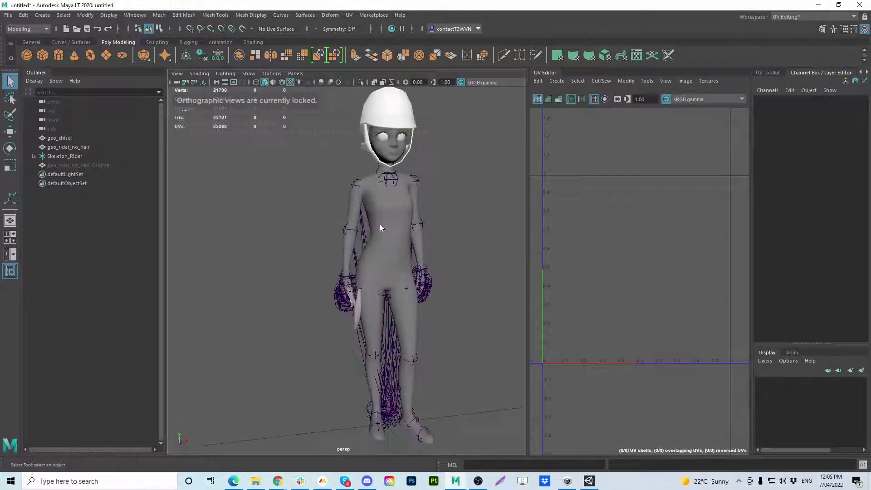
Switch to the Animation workspace and start playing the rider's animation.
{"action": "left_click", "coordinate": [823, 18]}
{"action": "left_click", "coordinate": [808, 80]}
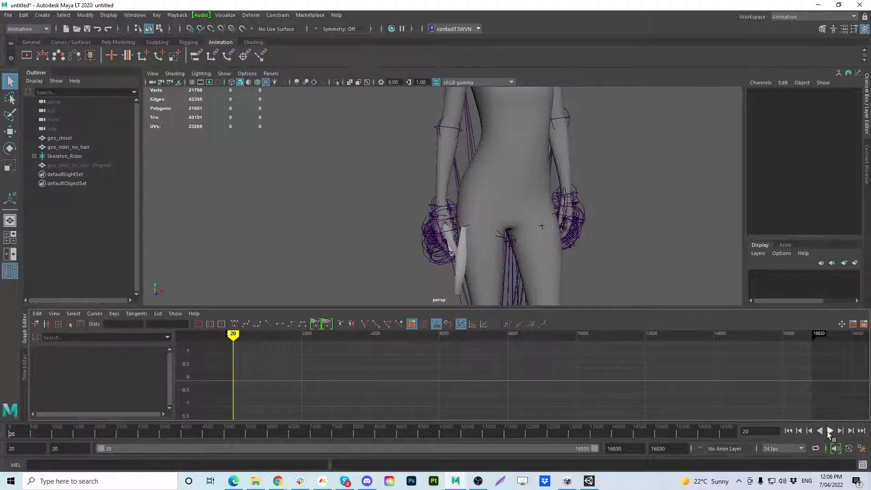
{"action": "left_click", "coordinate": [829, 431]}
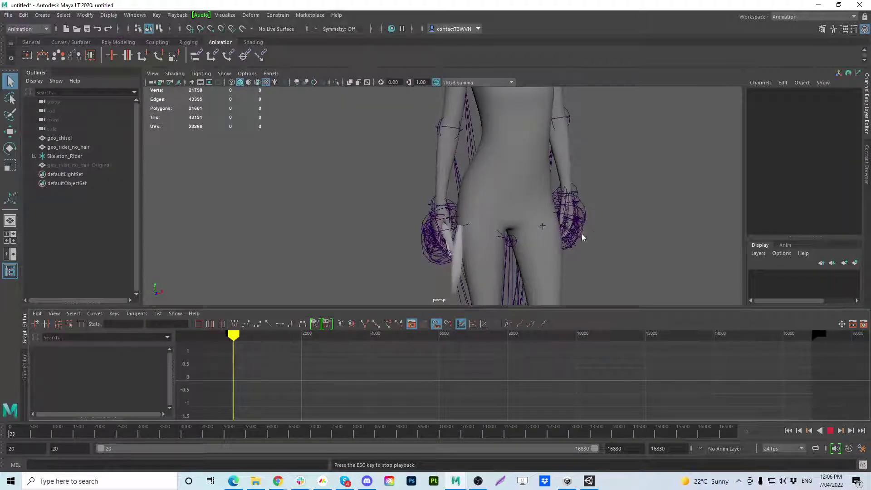
Examine how the smoothed rider deforms during playback from several angles, stop at frame 540, and clear the selection.
{"action": "scroll", "coordinate": [392, 152], "scroll_direction": "down", "scroll_amount": 5}
{"action": "middle_click_drag", "start_coordinate": [393, 155], "coordinate": [382, 185], "text": "alt"}
{"action": "left_click_drag", "start_coordinate": [382, 184], "coordinate": [460, 218], "text": "alt"}
{"action": "scroll", "coordinate": [460, 218], "scroll_direction": "up", "scroll_amount": 2}
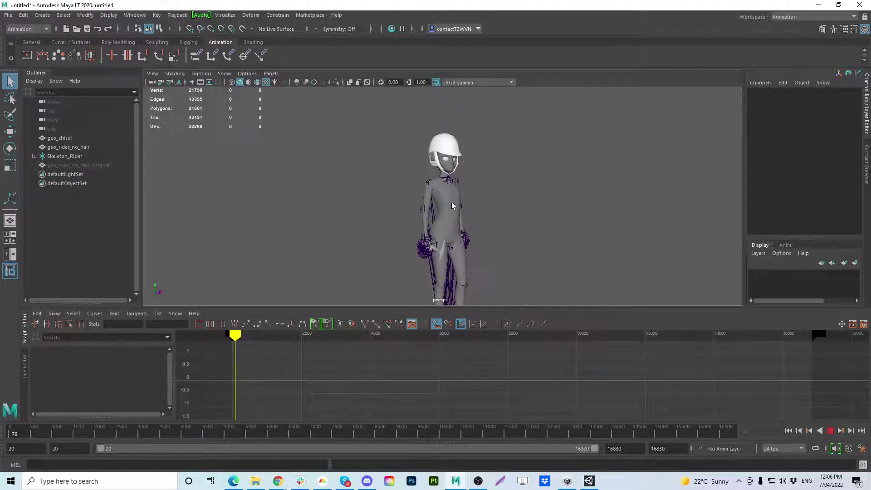
{"action": "left_click", "coordinate": [452, 202]}
{"action": "middle_click_drag", "start_coordinate": [464, 193], "coordinate": [454, 164], "text": "alt"}
{"action": "left_click", "coordinate": [455, 176]}
{"action": "left_click", "coordinate": [495, 173]}
{"action": "scroll", "coordinate": [499, 181], "scroll_direction": "up", "scroll_amount": 3}
{"action": "left_click_drag", "start_coordinate": [499, 181], "coordinate": [463, 204], "text": "alt"}
{"action": "middle_click_drag", "start_coordinate": [375, 161], "coordinate": [466, 236], "text": "alt"}
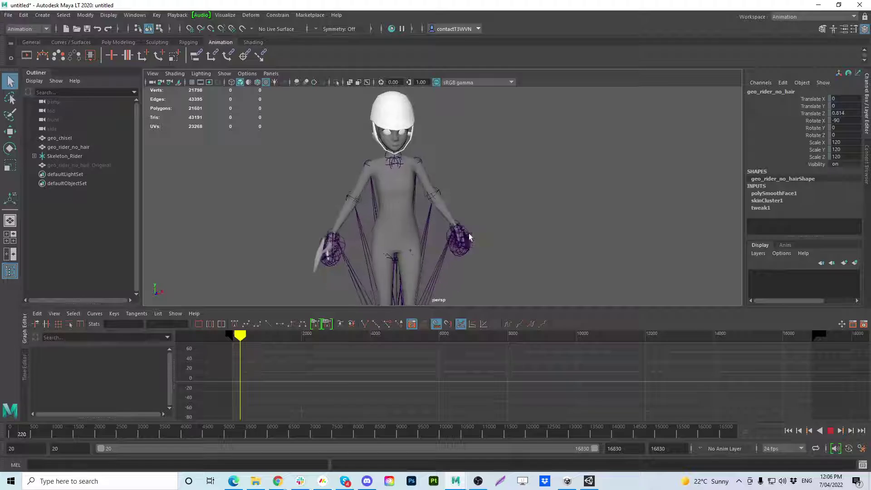
{"action": "left_click_drag", "start_coordinate": [515, 242], "coordinate": [568, 236], "text": "alt"}
{"action": "scroll", "coordinate": [457, 186], "scroll_direction": "down", "scroll_amount": 2}
{"action": "middle_click_drag", "start_coordinate": [457, 184], "coordinate": [457, 191], "text": "alt"}
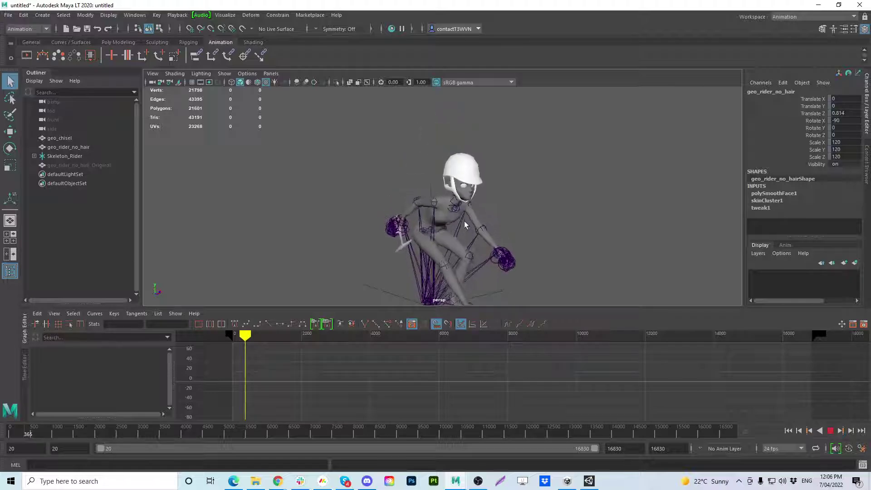
{"action": "left_click_drag", "start_coordinate": [513, 222], "coordinate": [469, 212], "text": "alt"}
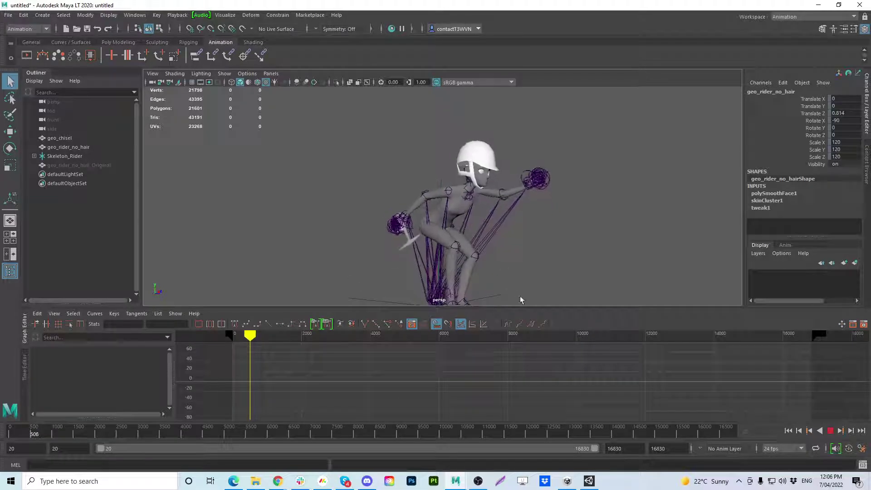
{"action": "left_click", "coordinate": [830, 431]}
{"action": "left_click", "coordinate": [391, 173]}
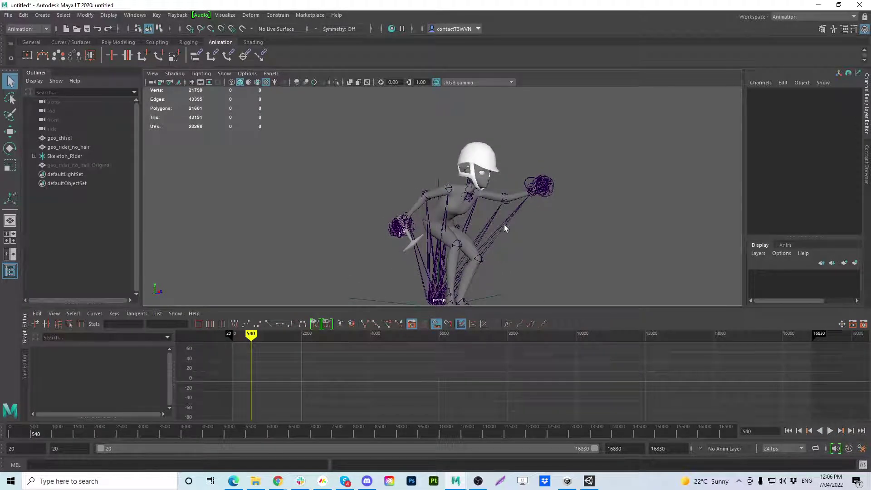
Advance the timeline to about frame 800, play the animation while examining the rider from other angles, and stop at frame 981.
{"action": "mouse_move", "coordinate": [504, 225]}
{"action": "left_mouse_down", "text": "alt"}
{"action": "mouse_move", "coordinate": [331, 232]}
{"action": "mouse_move", "coordinate": [482, 222]}
{"action": "left_mouse_up", "text": "alt"}
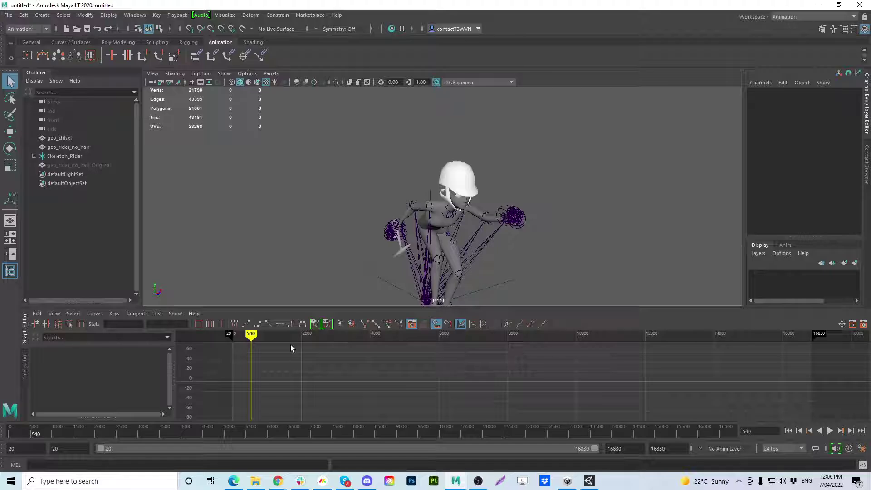
{"action": "left_click_drag", "start_coordinate": [251, 336], "coordinate": [261, 337]}
{"action": "left_click", "coordinate": [830, 430]}
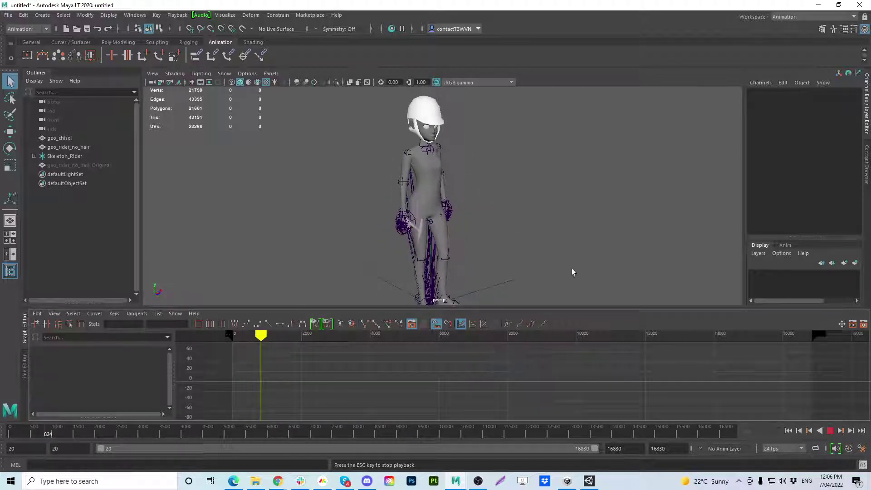
{"action": "mouse_move", "coordinate": [467, 196]}
{"action": "left_mouse_down", "text": "alt"}
{"action": "mouse_move", "coordinate": [381, 184]}
{"action": "mouse_move", "coordinate": [464, 181]}
{"action": "left_mouse_up", "text": "alt"}
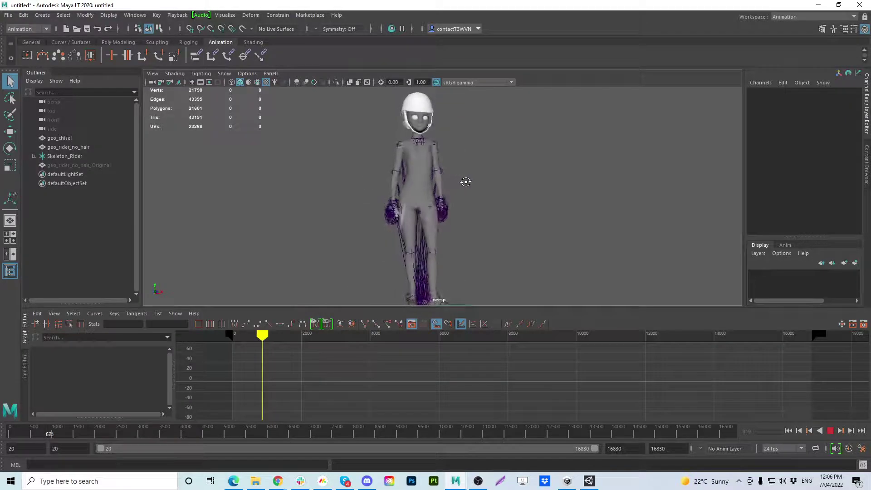
{"action": "left_click_drag", "start_coordinate": [408, 195], "coordinate": [386, 196], "text": "alt"}
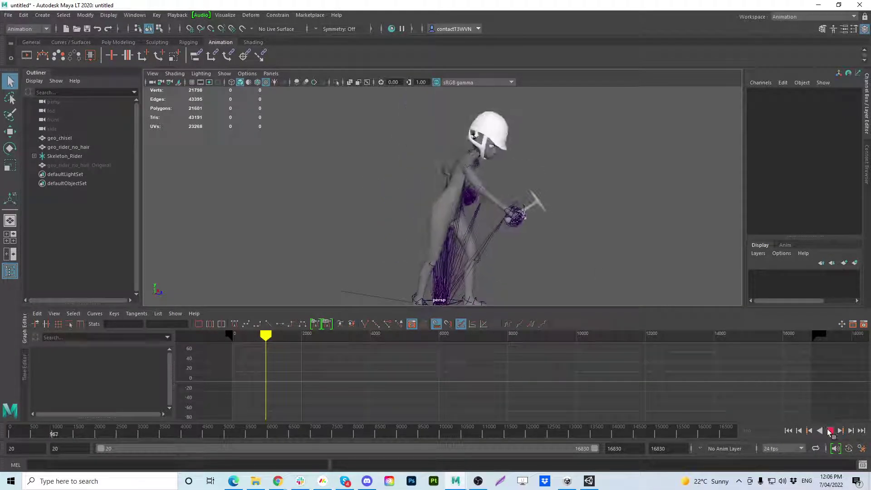
{"action": "left_click", "coordinate": [830, 431]}
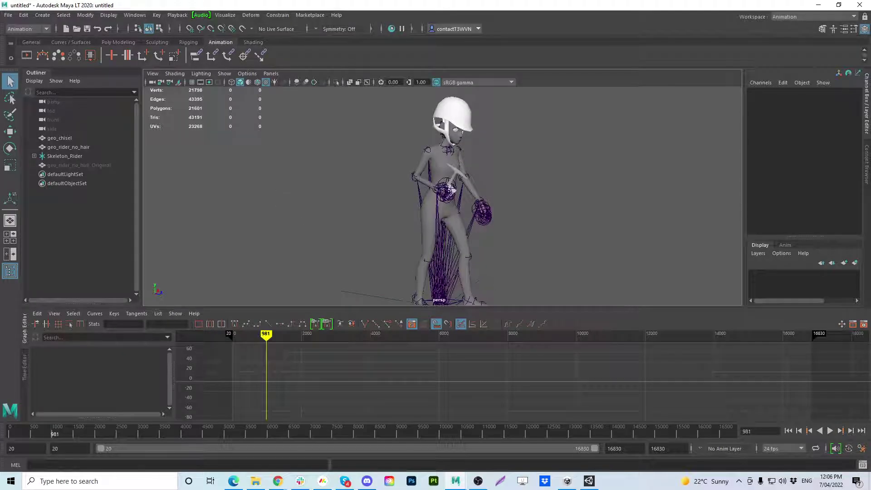